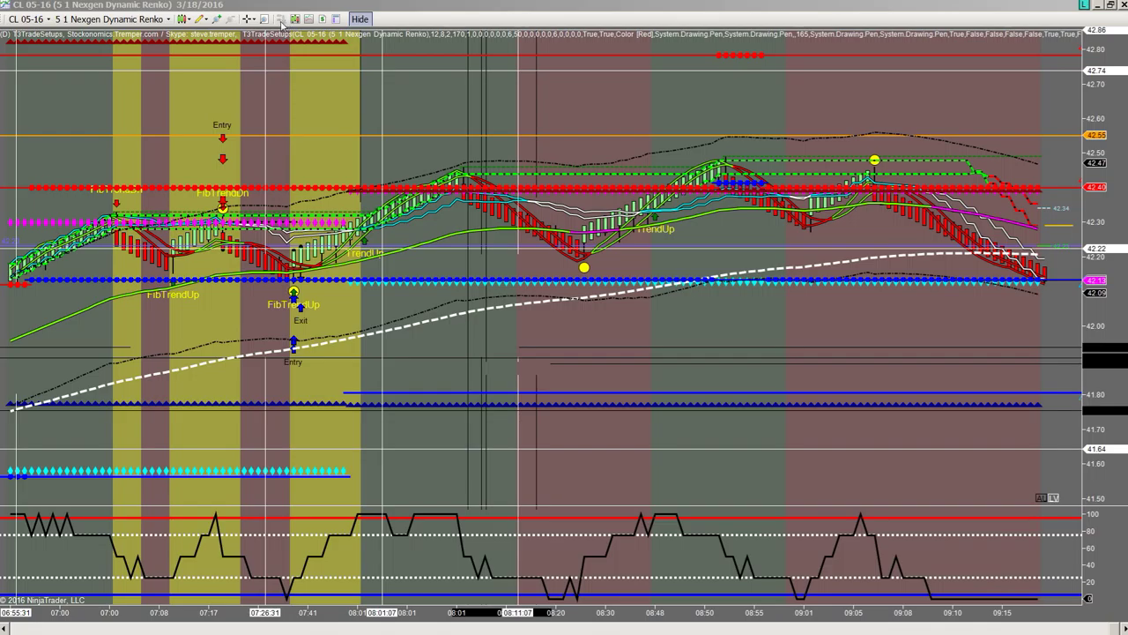
Step: Open the T3TradeSetups strategy's settings from the chart and review its indicator time frames, signals and trend trade filters
click(309, 19)
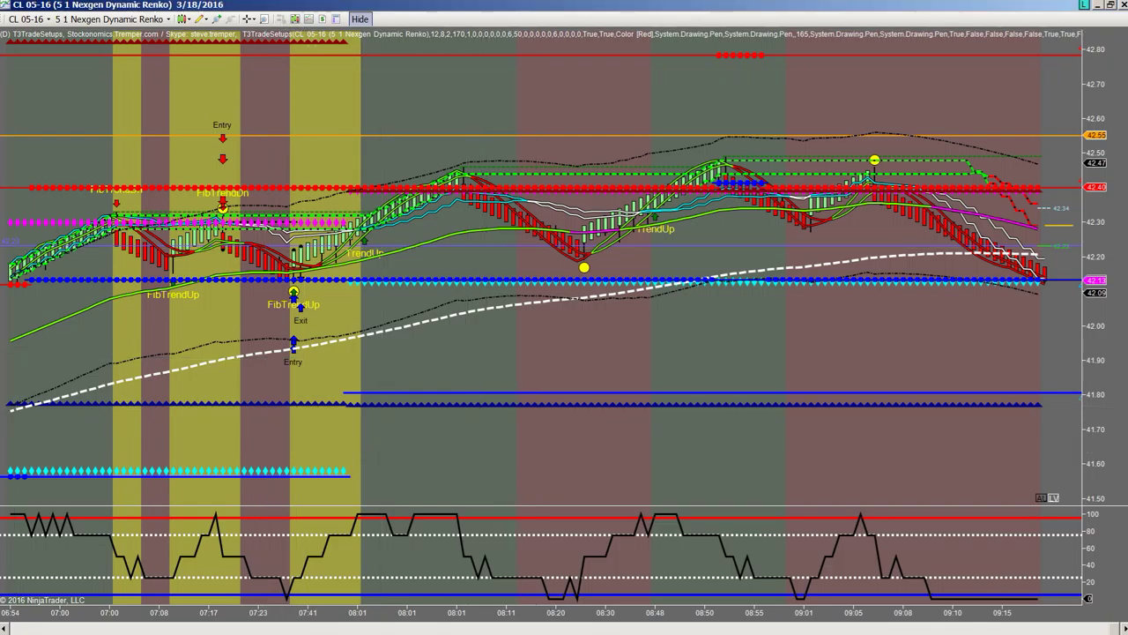
click(322, 20)
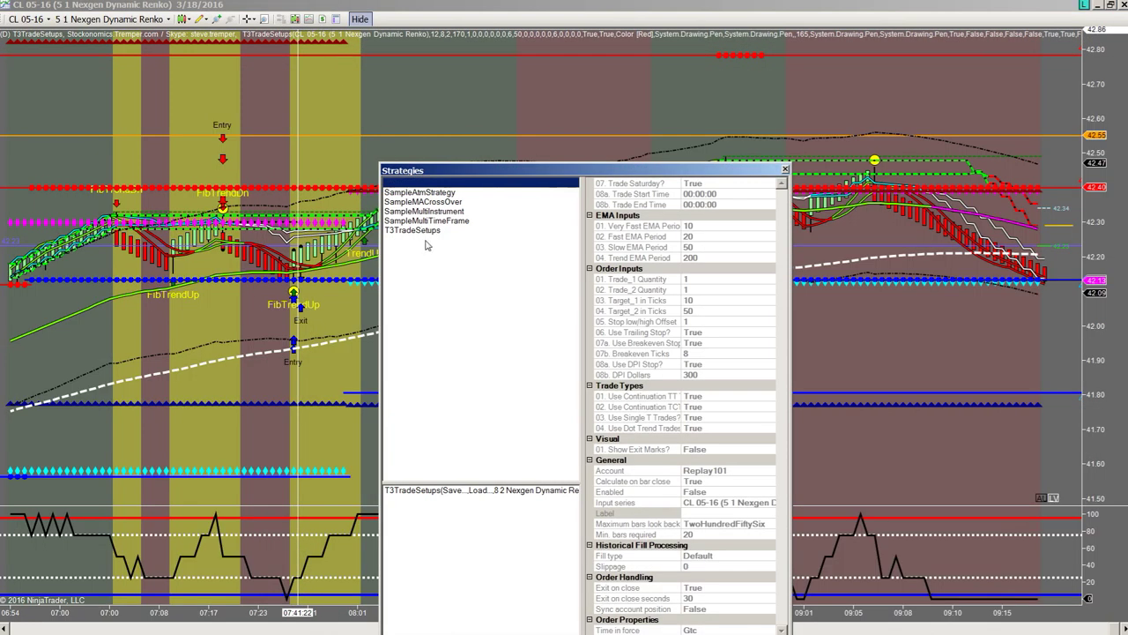
click(482, 491)
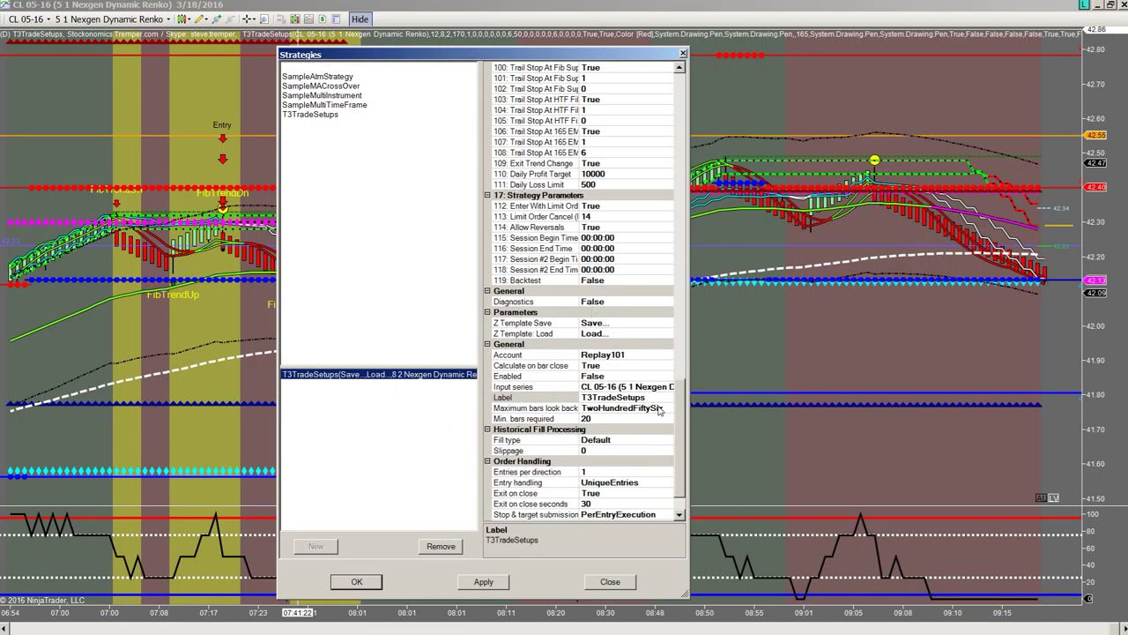
drag(681, 420, 686, 91)
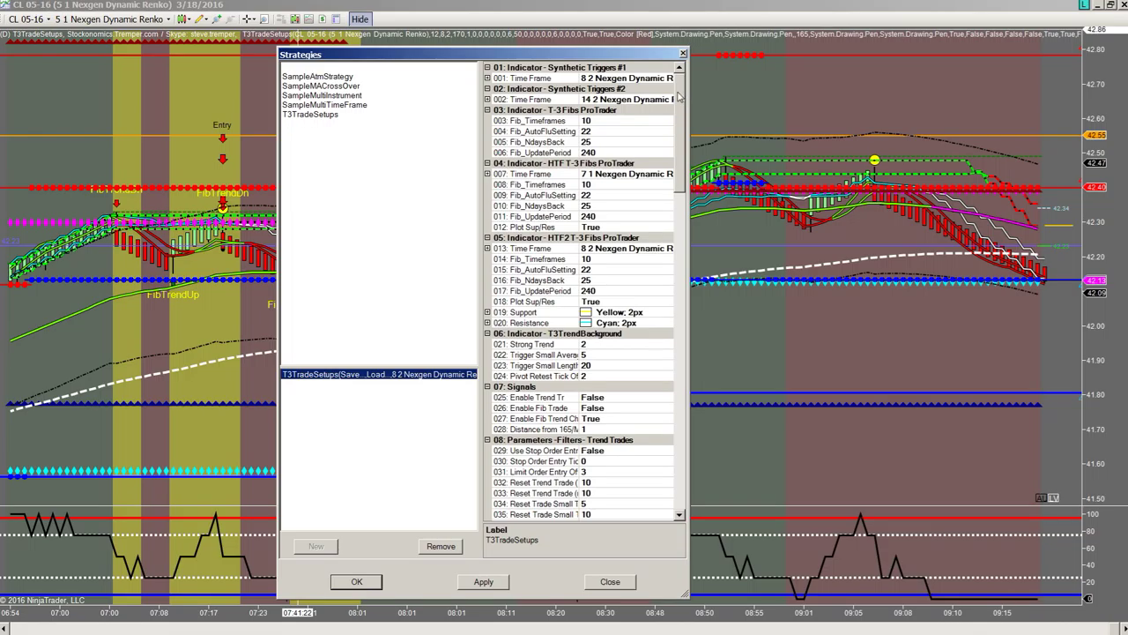
scroll(686, 151, down, 2)
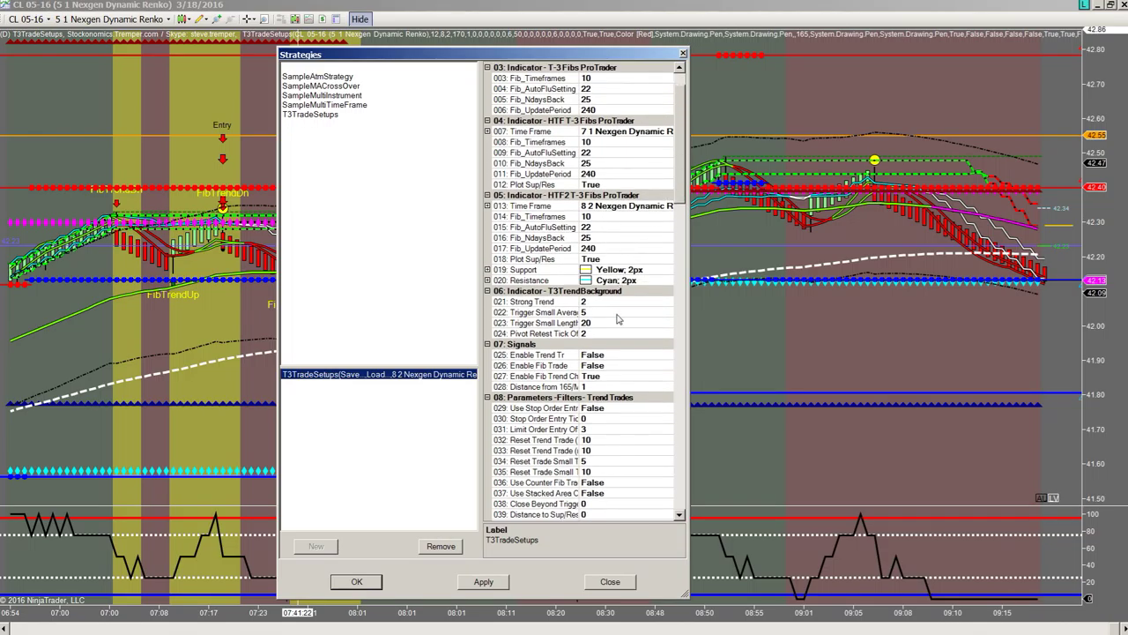
drag(685, 208, 684, 381)
Step: Review the strategy's Trade Management parameters, starting from Fixed Dollar Stop
click(614, 238)
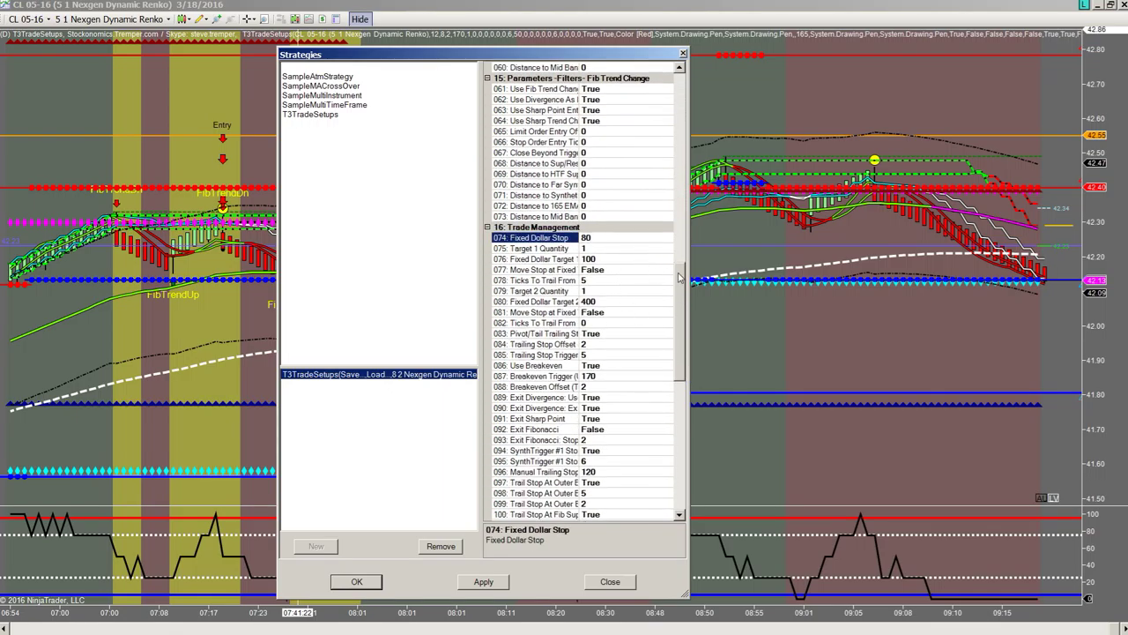
scroll(679, 278, down, 3)
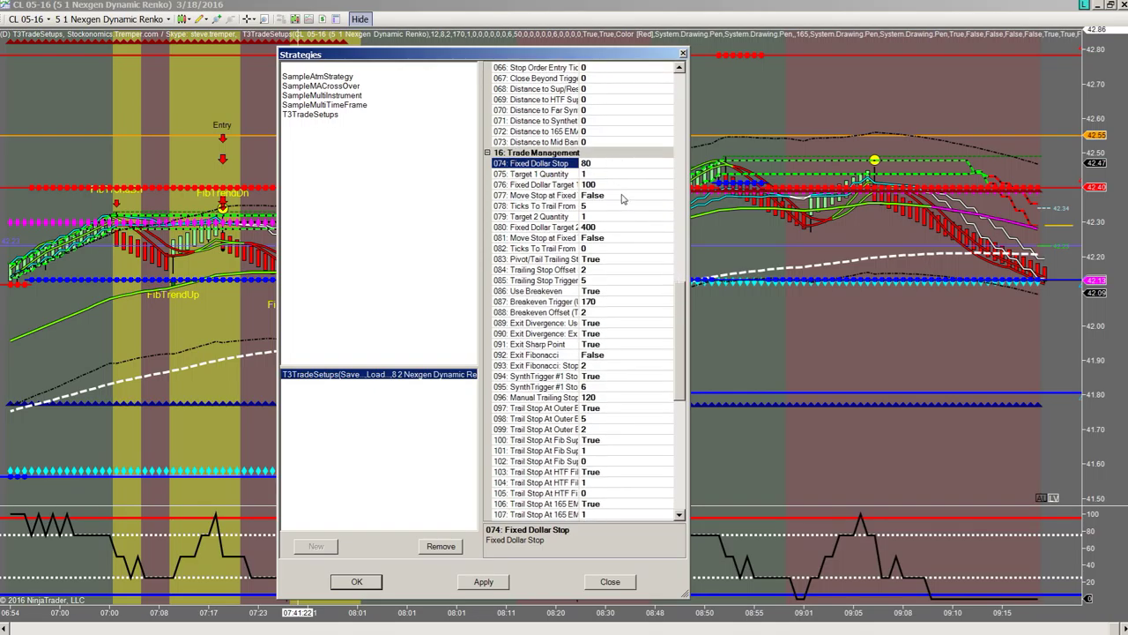
scroll(684, 297, down, 1)
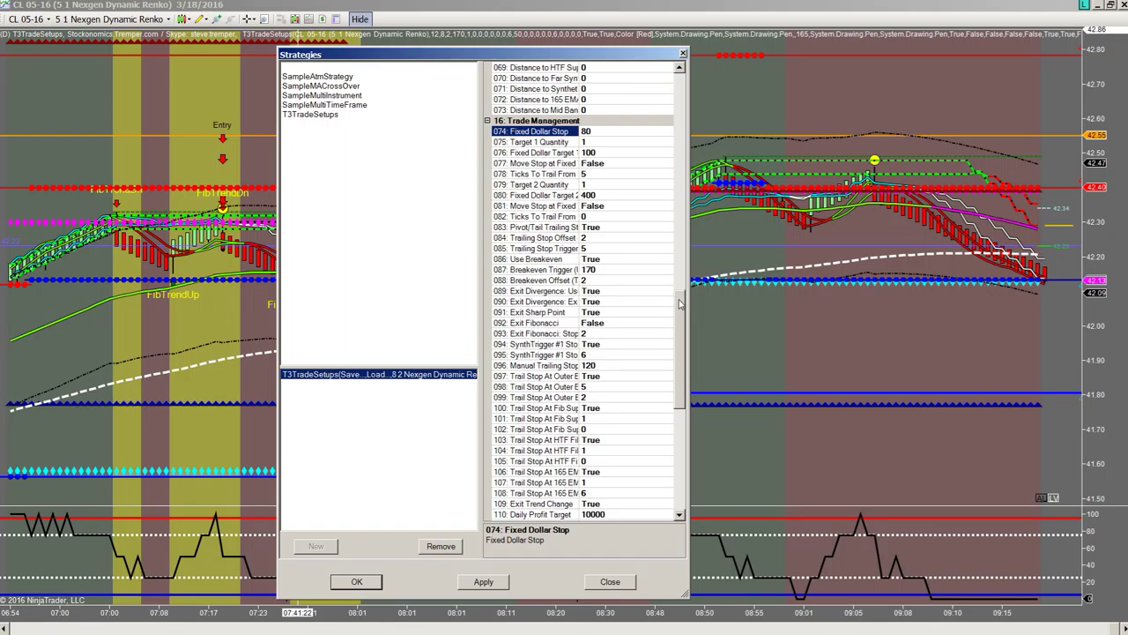
scroll(682, 308, down, 1)
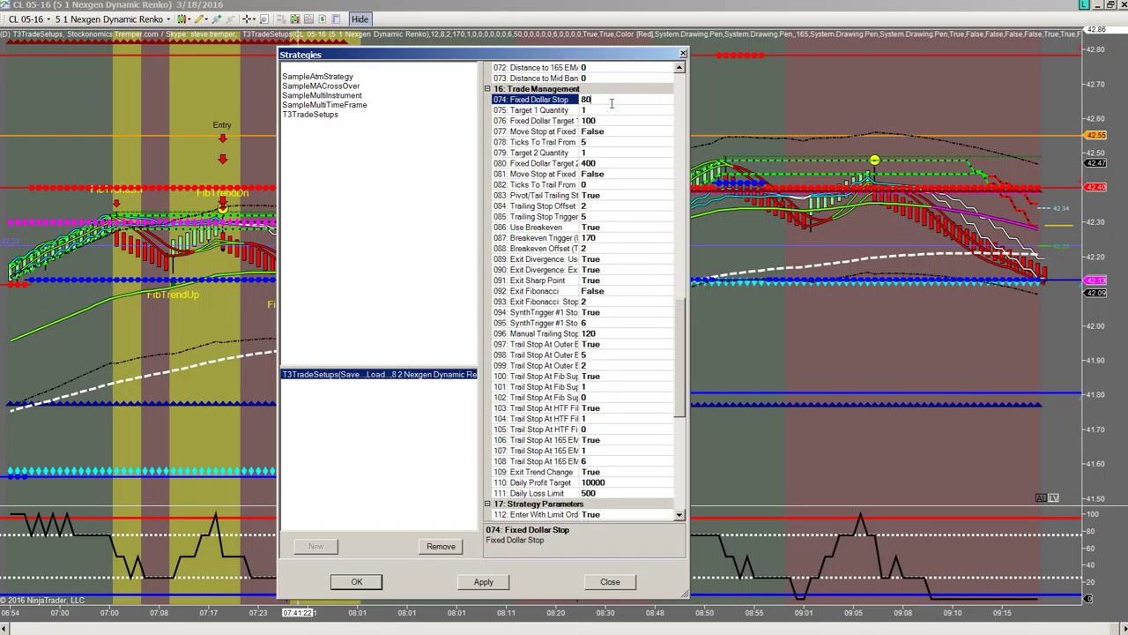
key(Down)
click(615, 99)
scroll(614, 412, down, 6)
Step: Check the Daily Loss Limit, session times and account against the Control Center's strategy list, and close the settings without changes
click(628, 280)
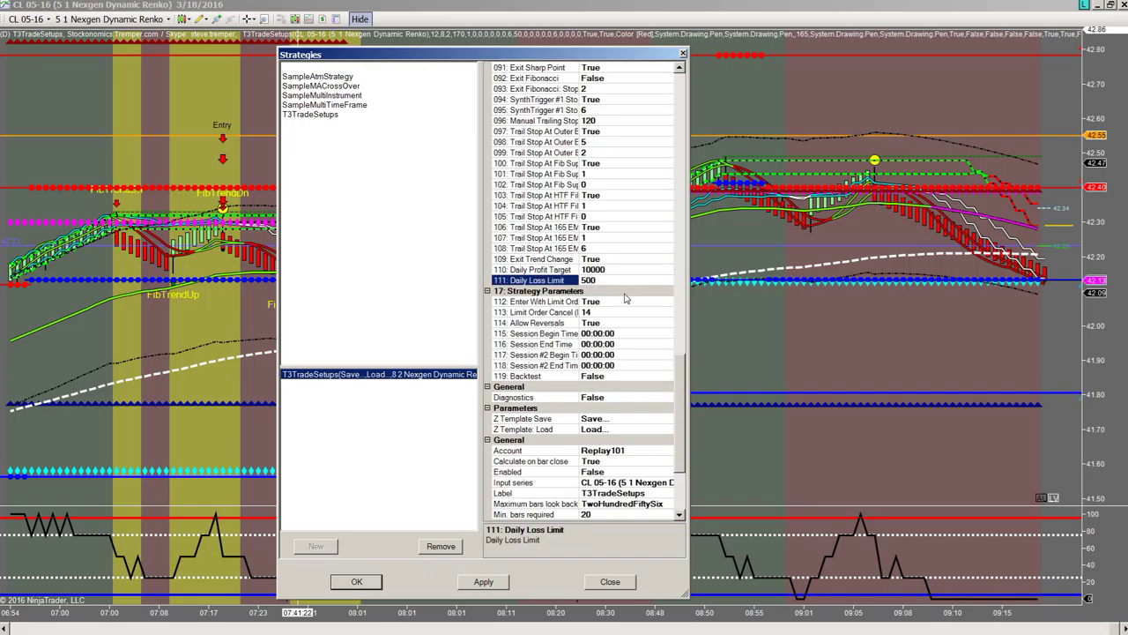
scroll(685, 386, down, 1)
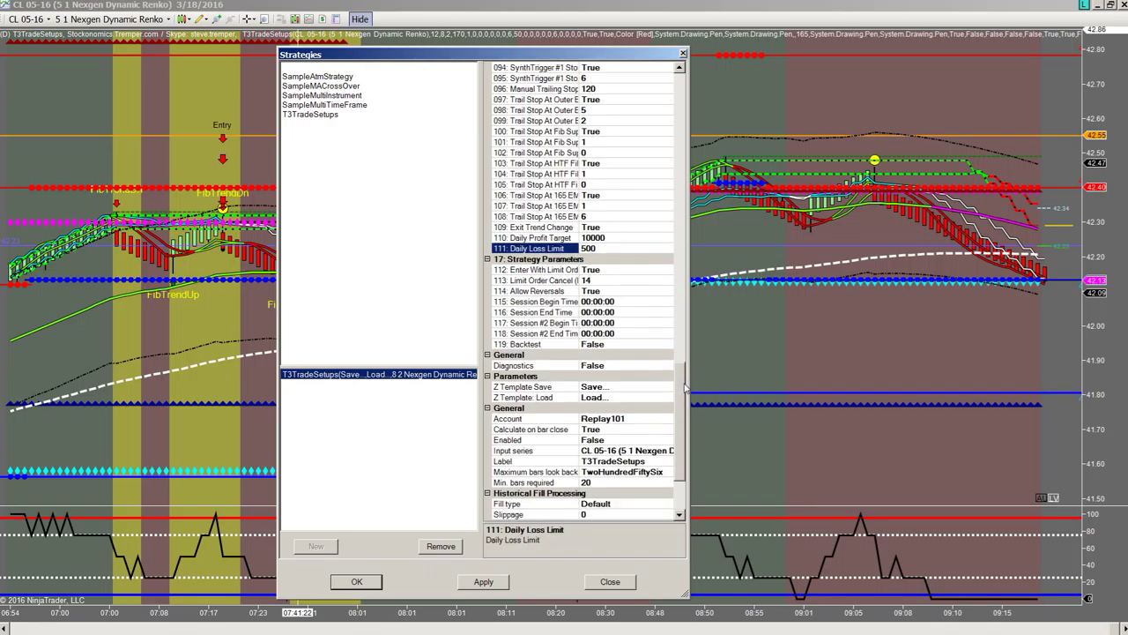
scroll(685, 386, down, 1)
click(635, 293)
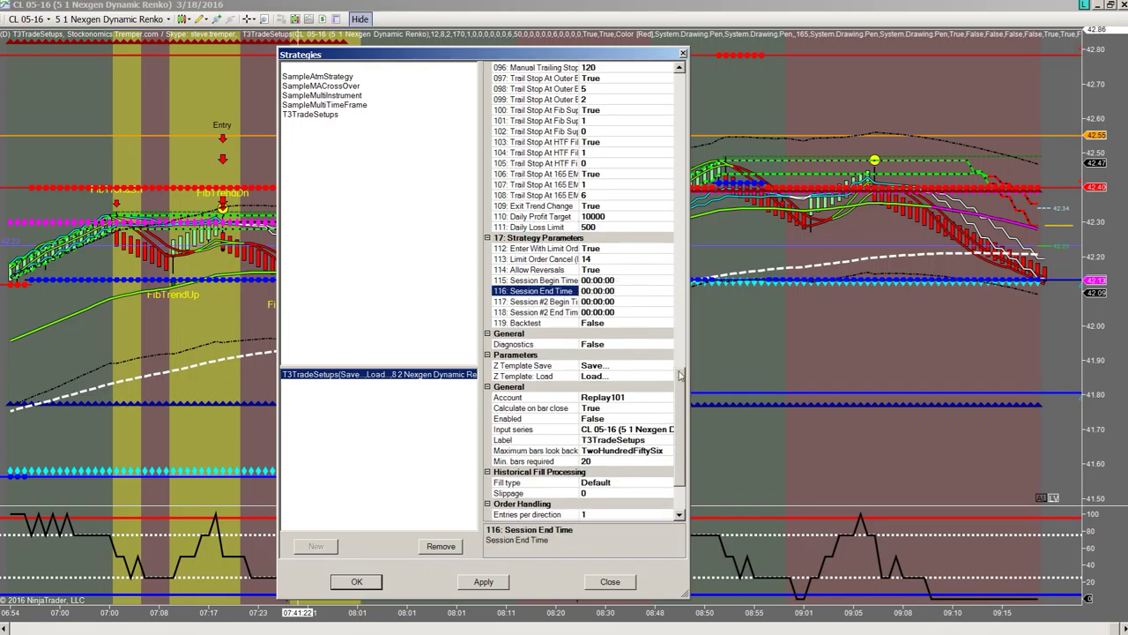
click(633, 398)
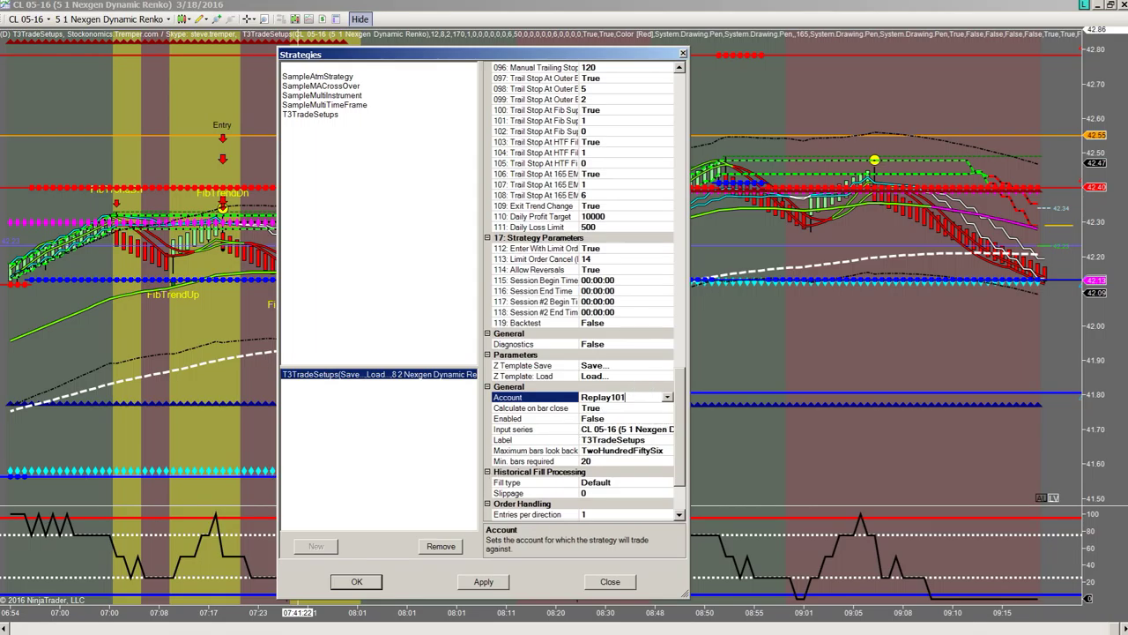
key(alt+Tab)
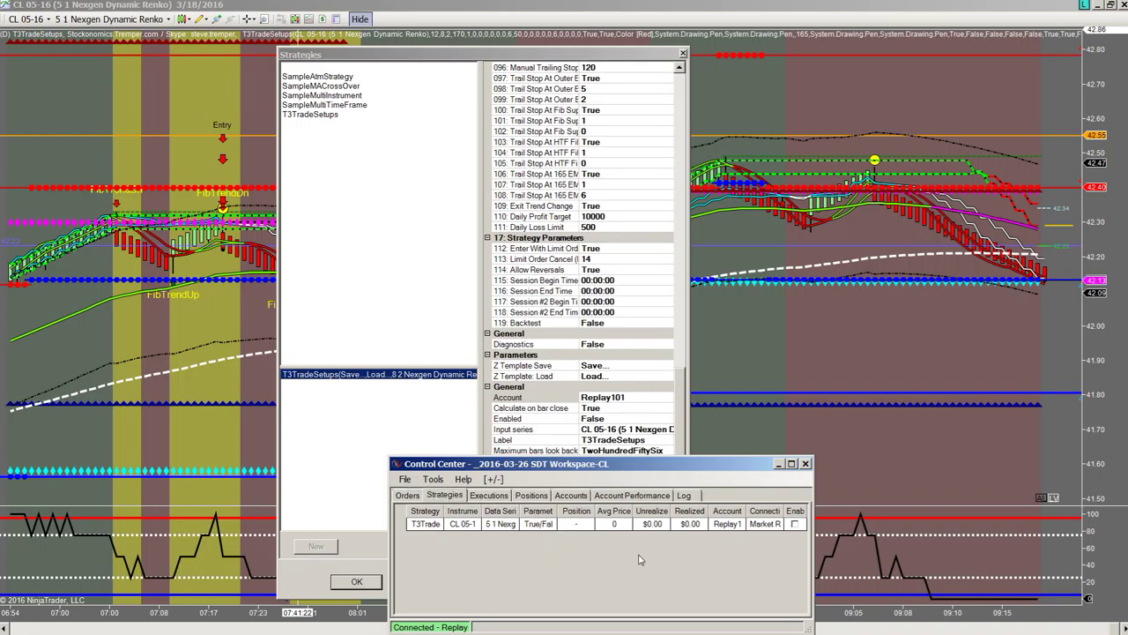
drag(683, 391, 683, 423)
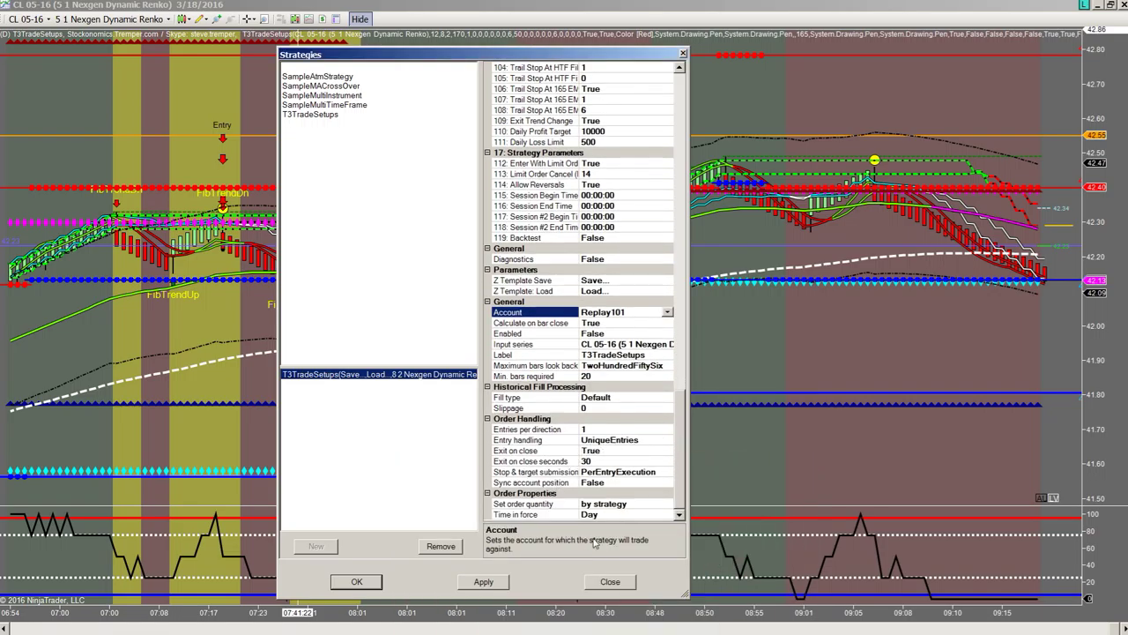
click(615, 583)
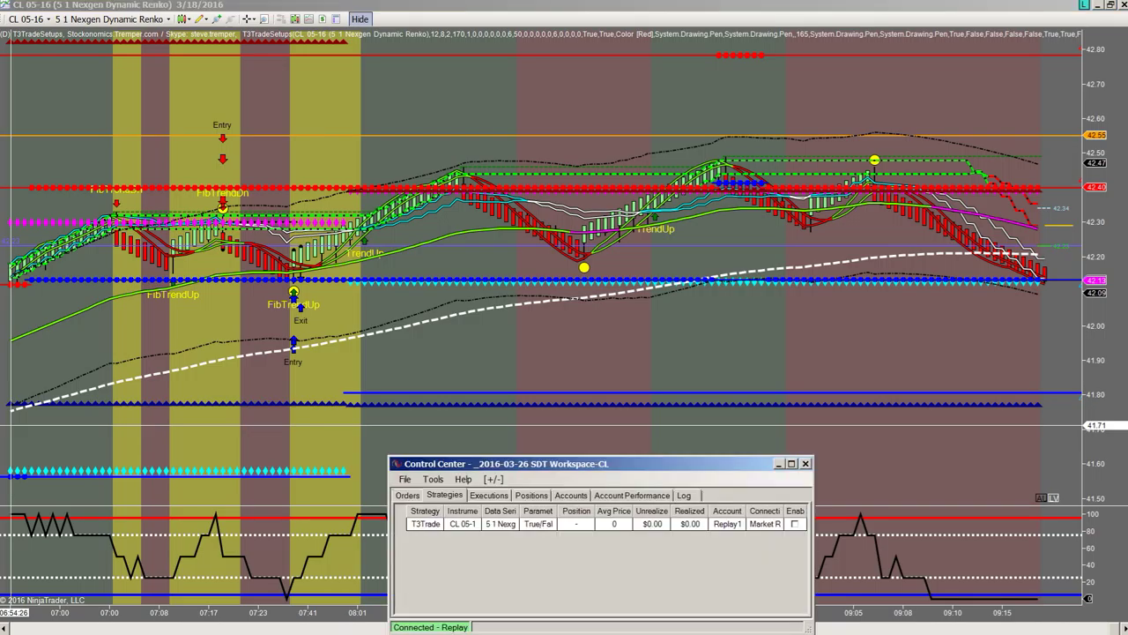
Step: Check the Control Center's connect and disconnect options for the Market Replay Connection
click(405, 479)
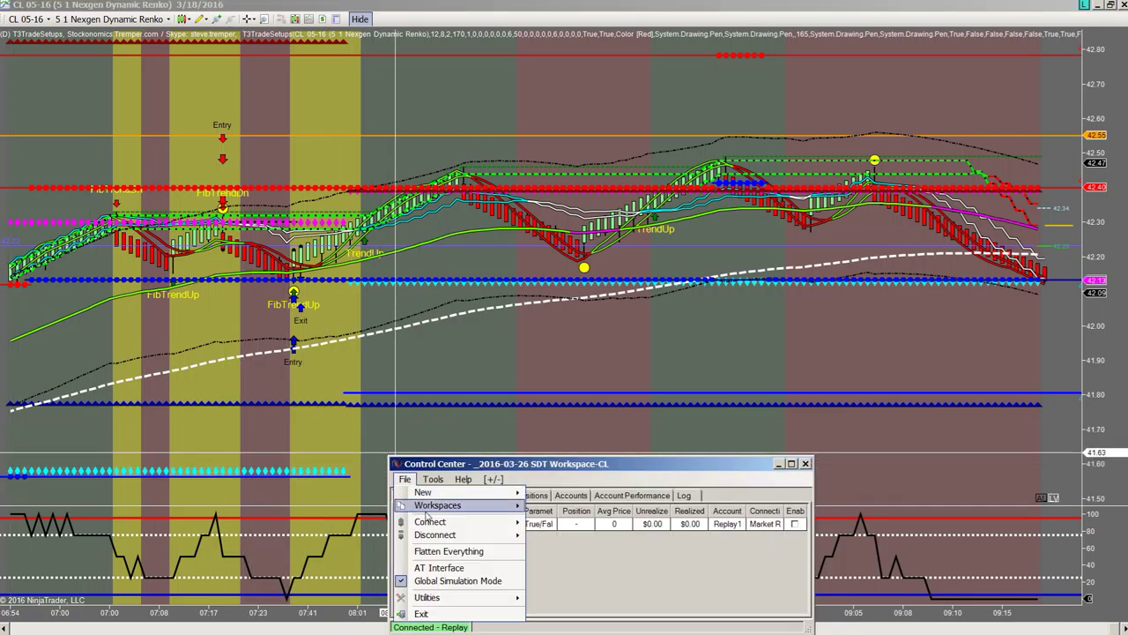
mouse_move(471, 527)
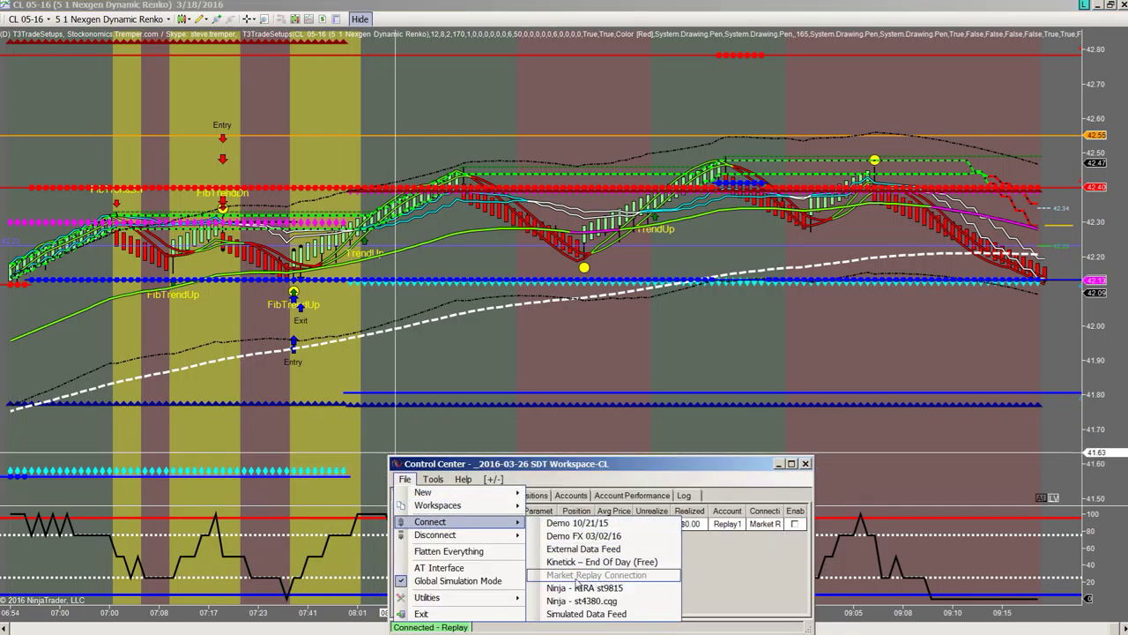
mouse_move(516, 535)
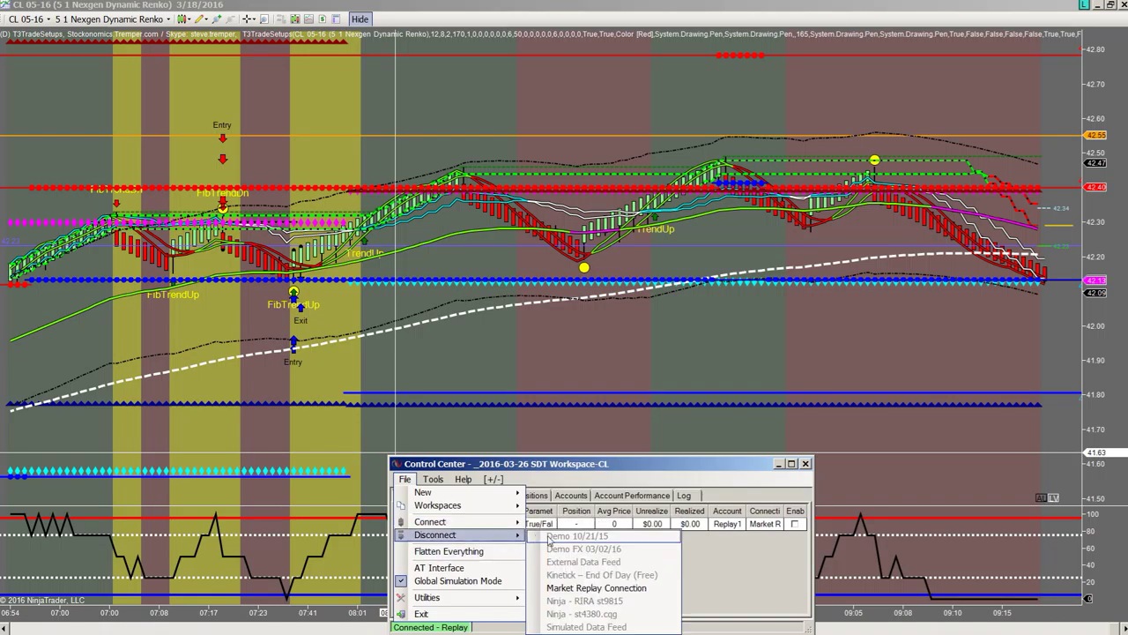
click(591, 588)
click(546, 385)
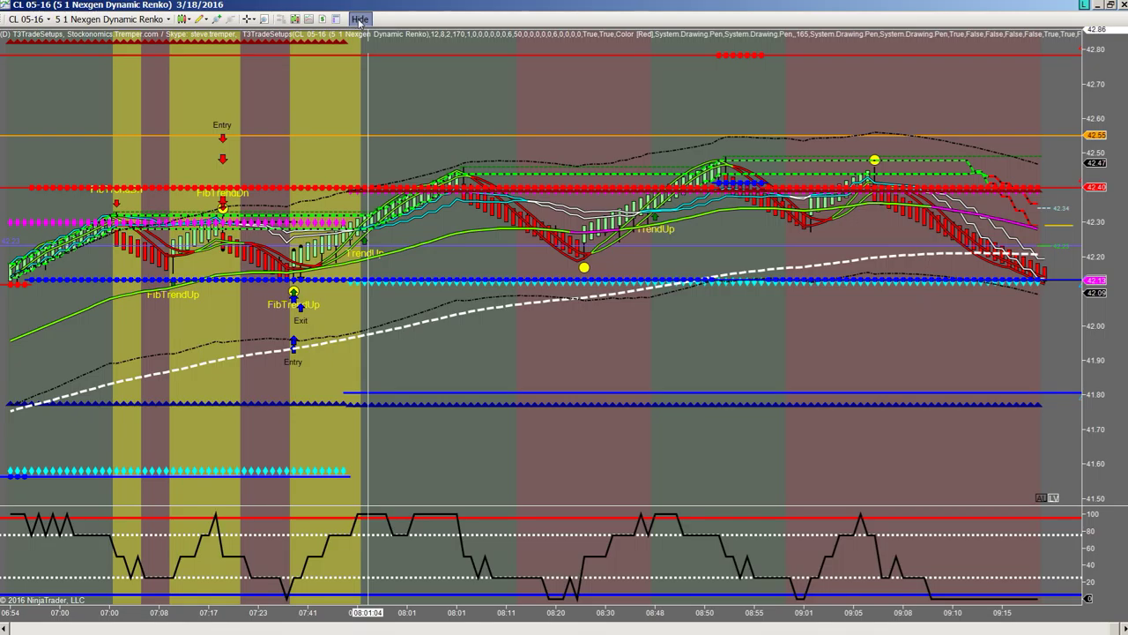
Step: Reopen the chart's T3TradeSetups strategy settings, set Enabled to True and confirm the dialog
right_click(372, 58)
click(413, 126)
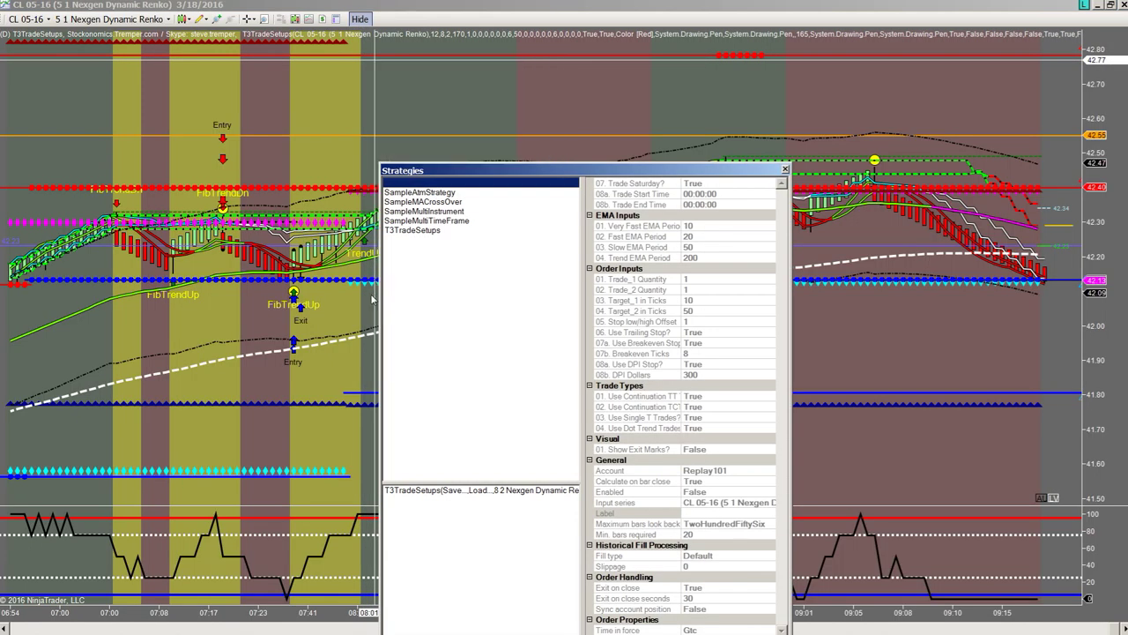
click(443, 491)
drag(561, 171, 421, 18)
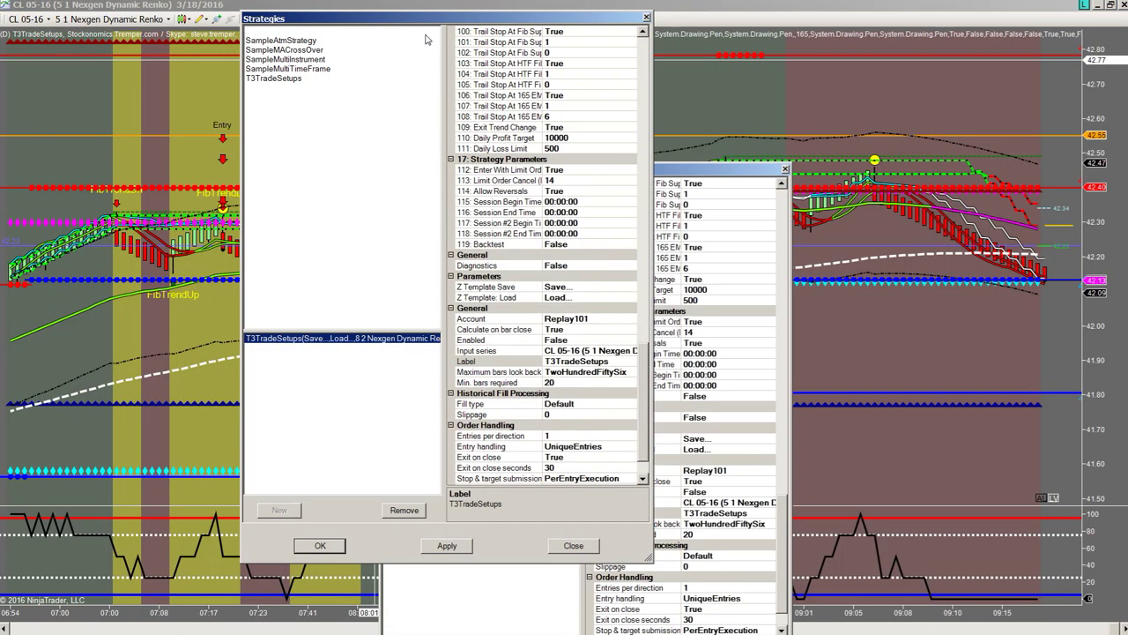
double_click(579, 341)
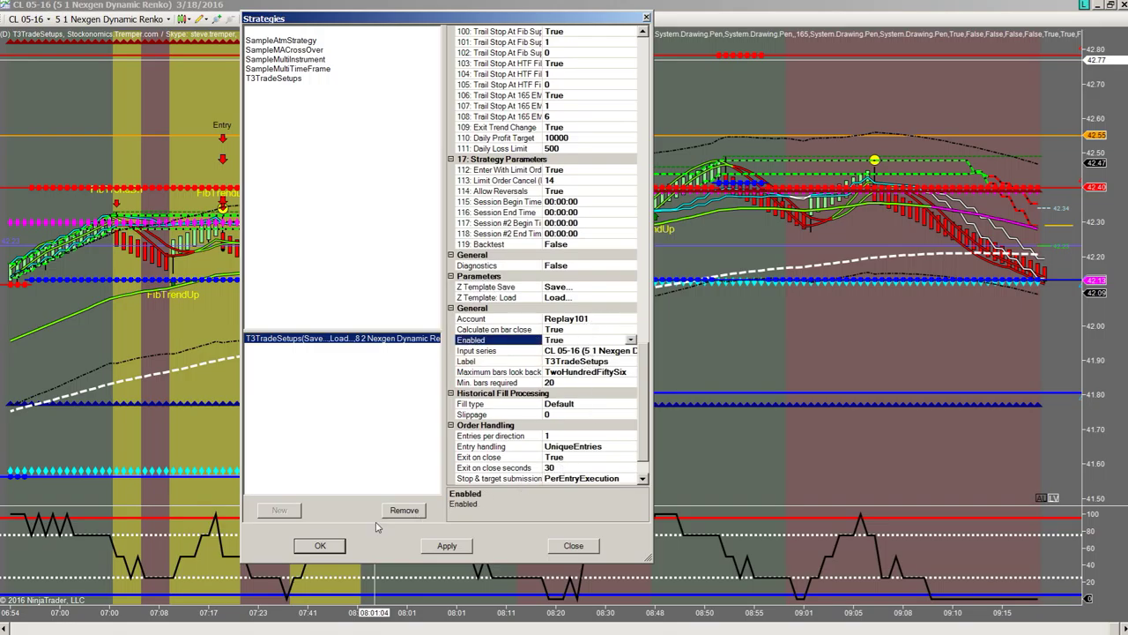
click(336, 550)
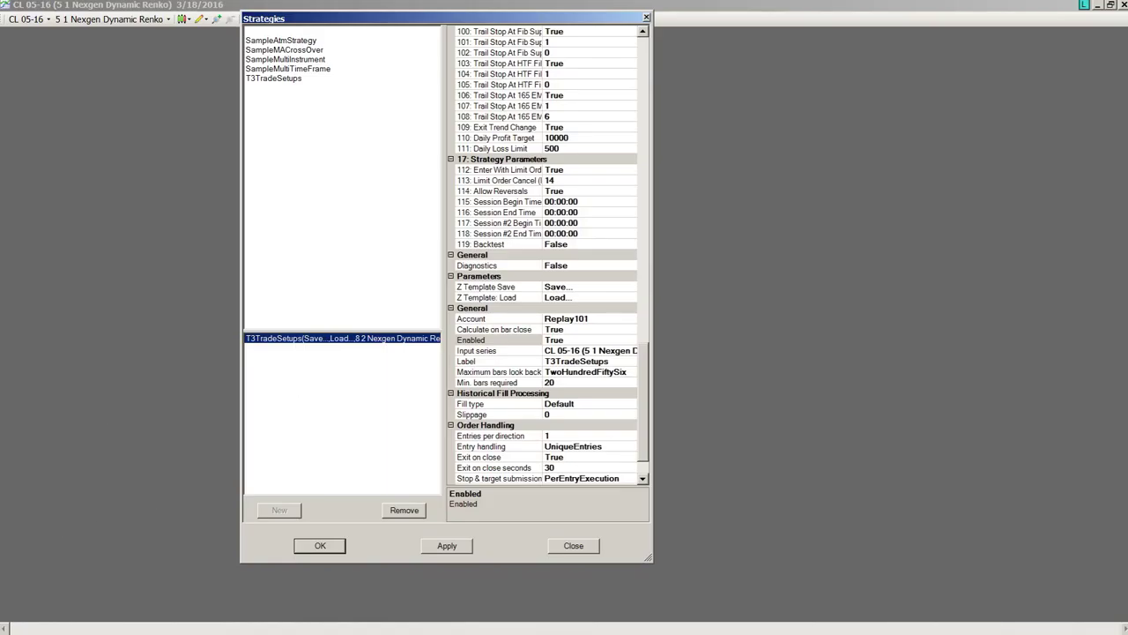
key(Return)
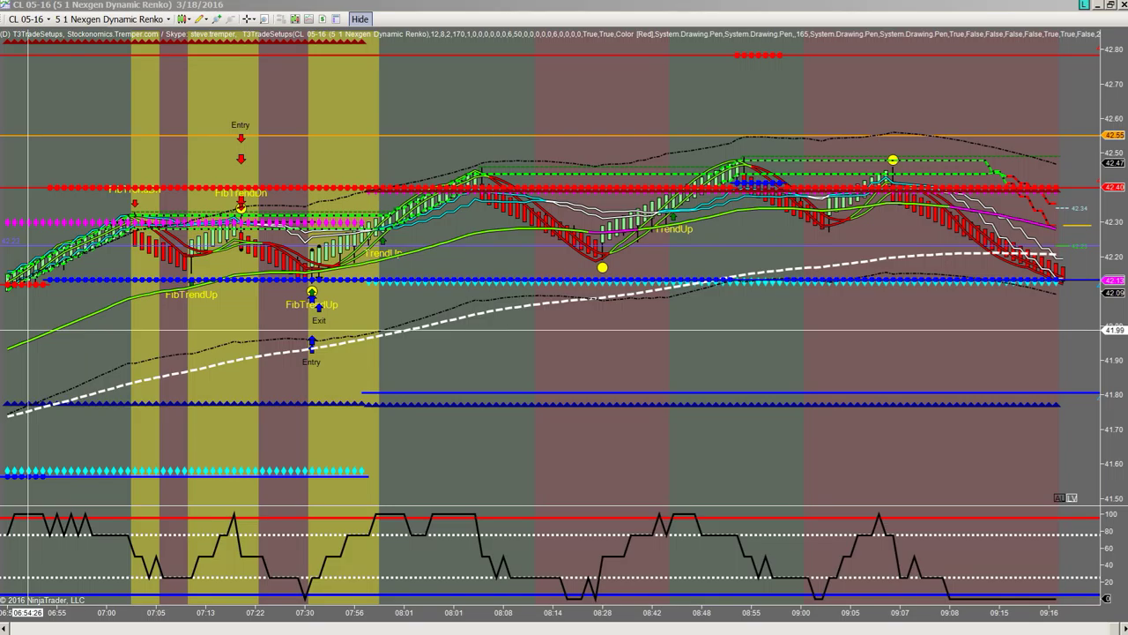
Step: Try to enable the T3TradeSetups strategy in the Control Center's strategy list
key(alt+Tab)
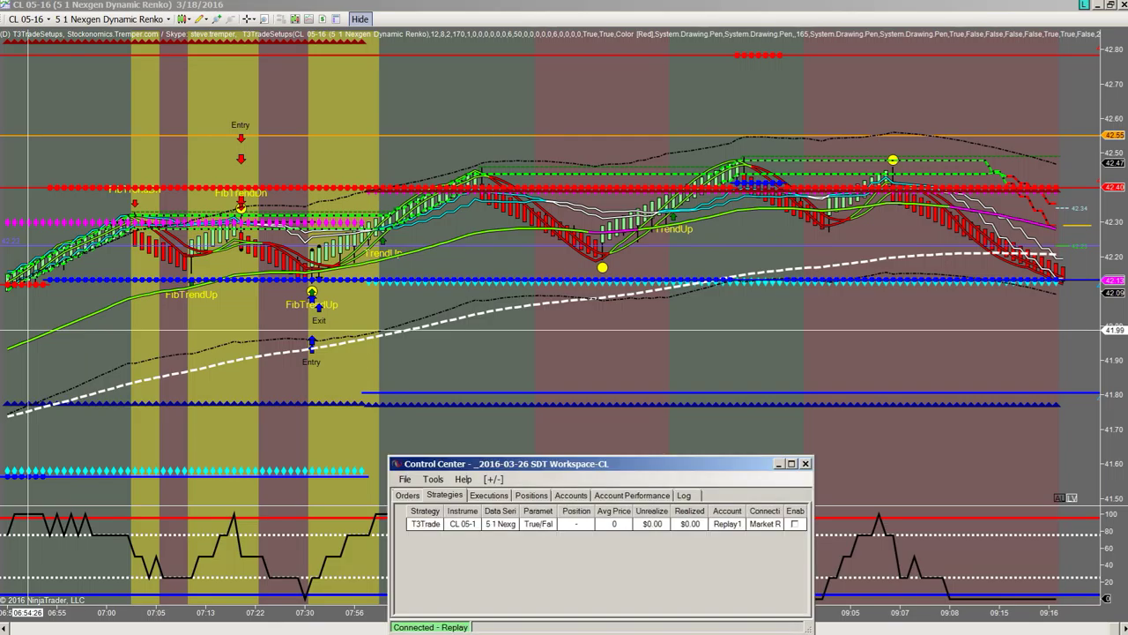
click(504, 526)
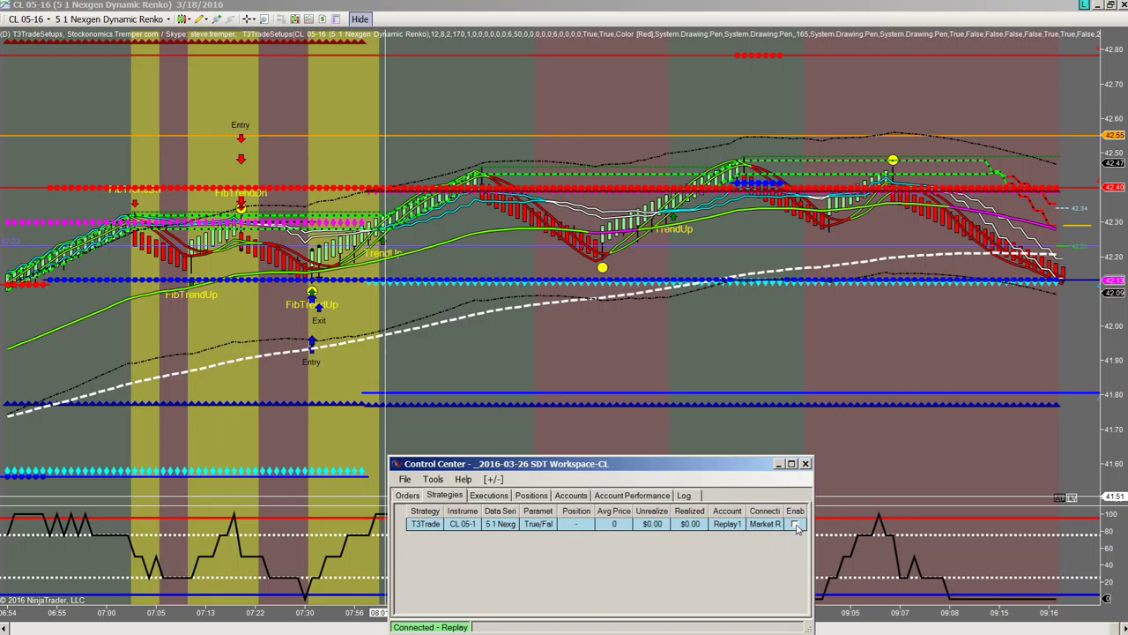
click(795, 525)
click(565, 348)
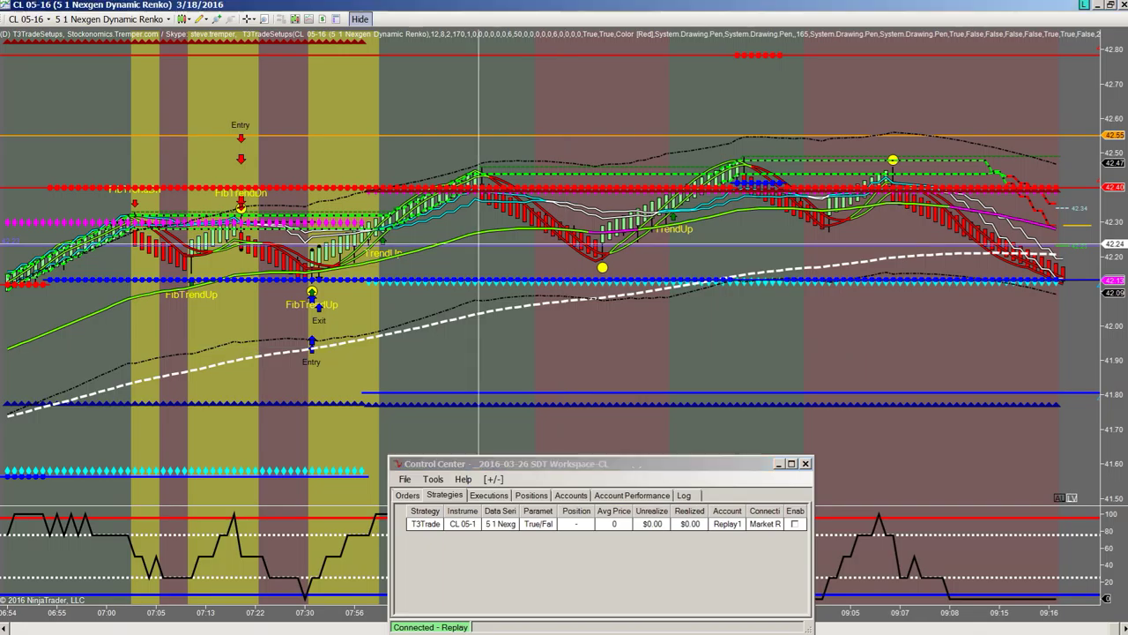
Step: Set Enabled to True in the chart's T3TradeSetups strategy settings and apply the change
right_click(480, 245)
click(522, 307)
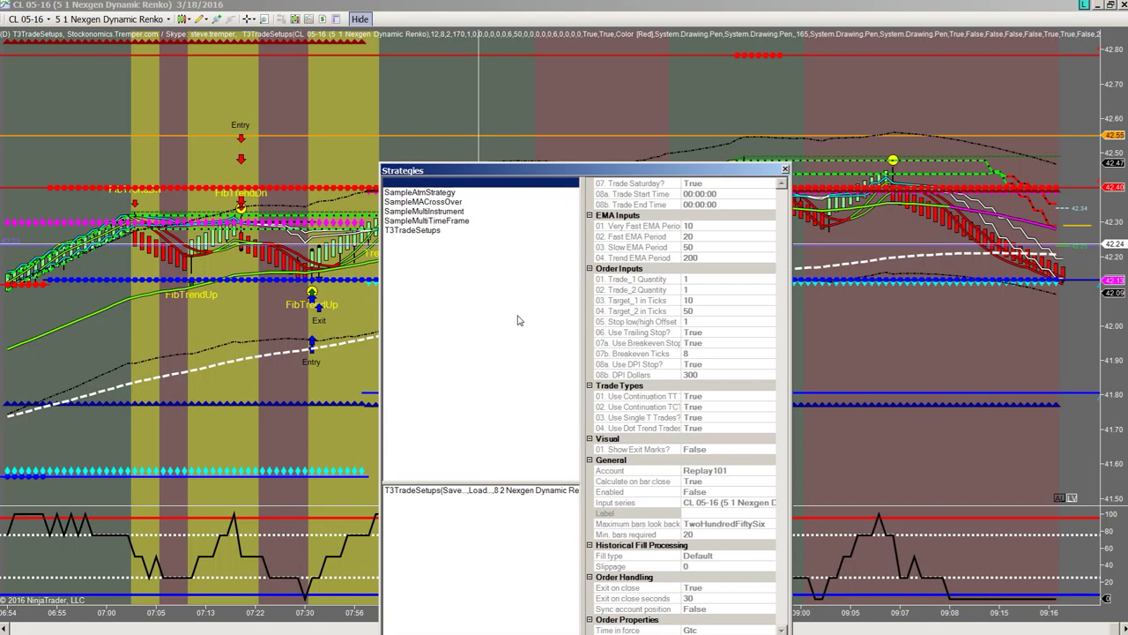
click(487, 487)
drag(611, 171, 512, 79)
click(619, 399)
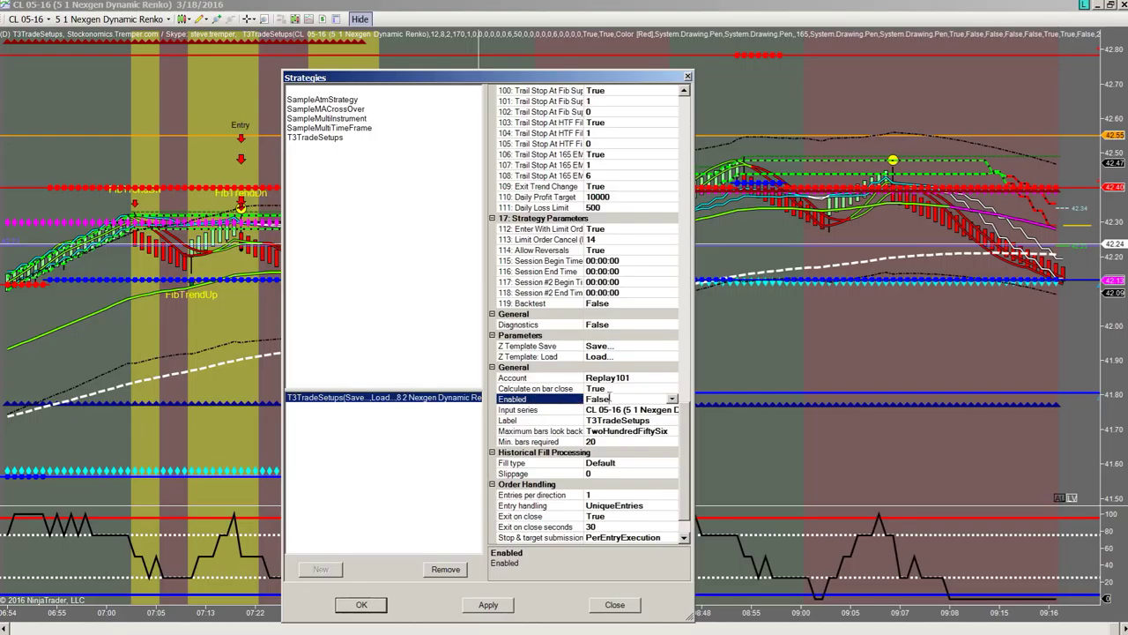
click(489, 605)
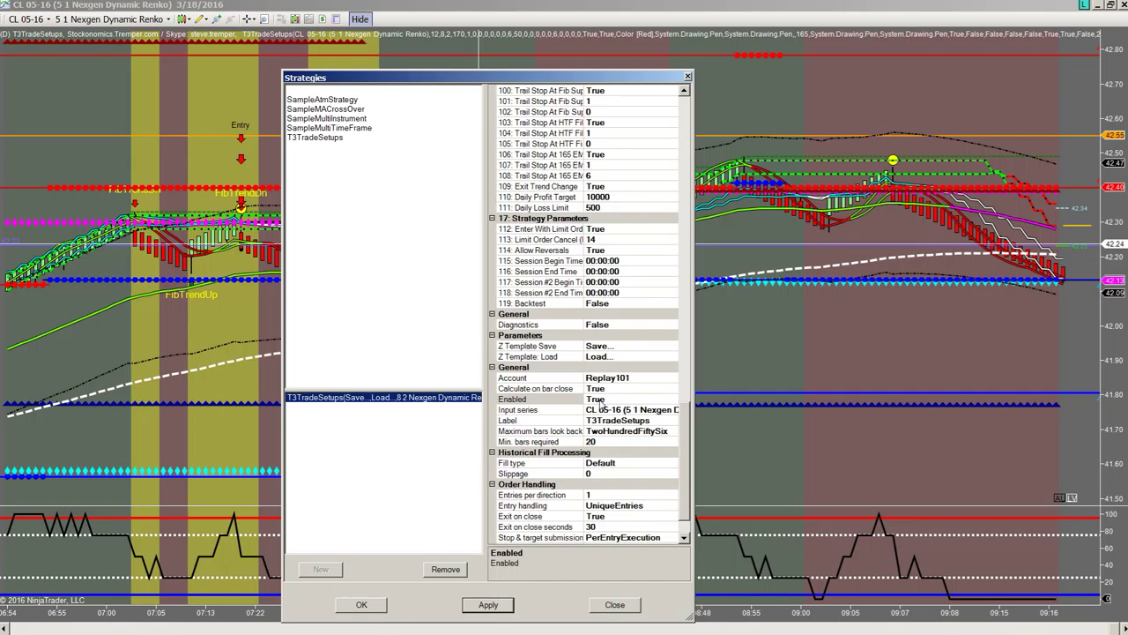
Step: Check the strategy's Enabled and Account settings, close the dialog and inspect the strategy's status in the Control Center
click(618, 400)
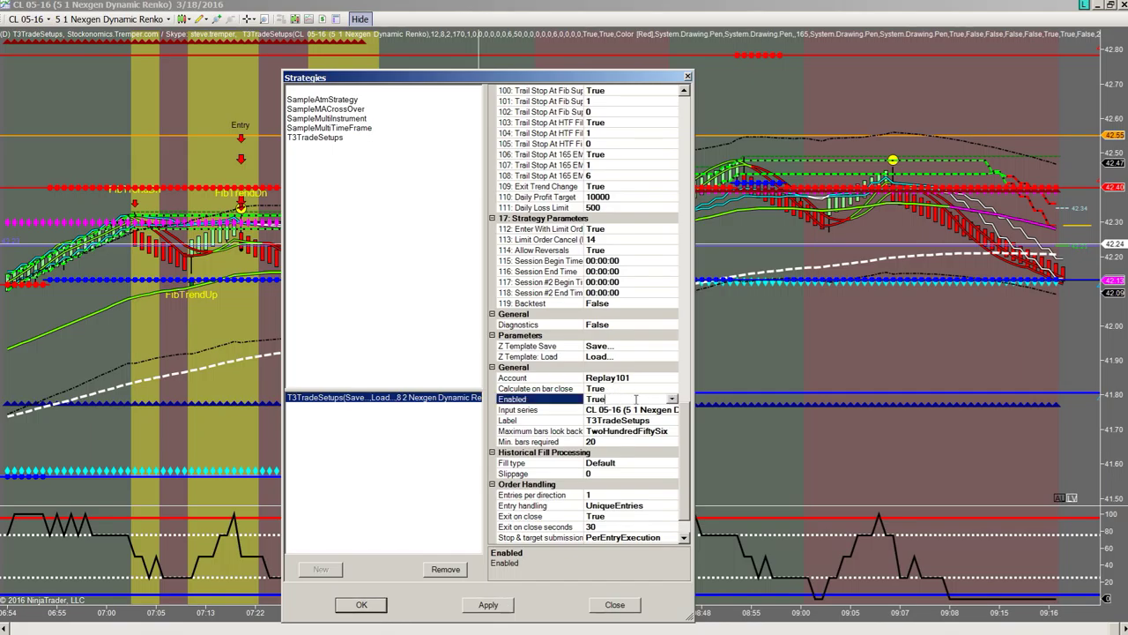
key(Up)
key(Up)
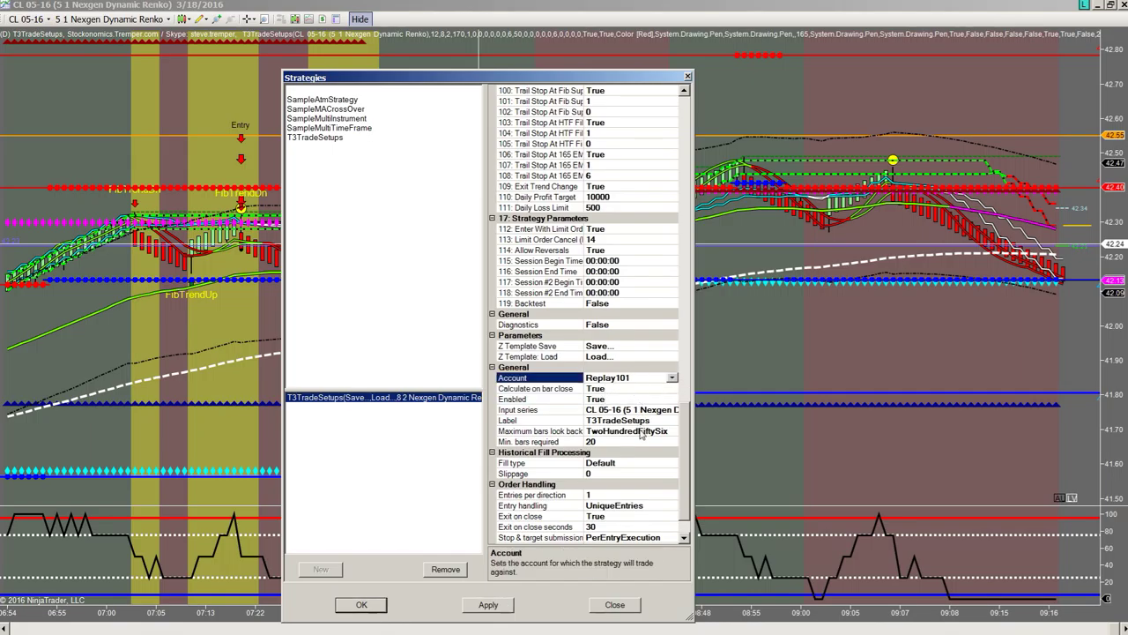
click(617, 606)
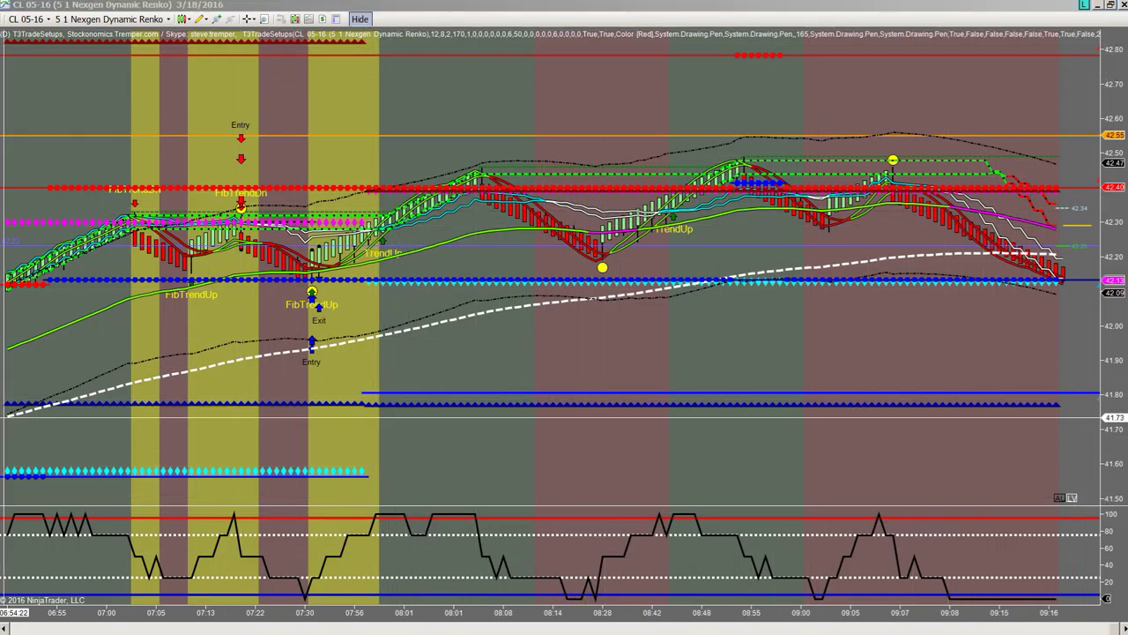
key(alt+Tab)
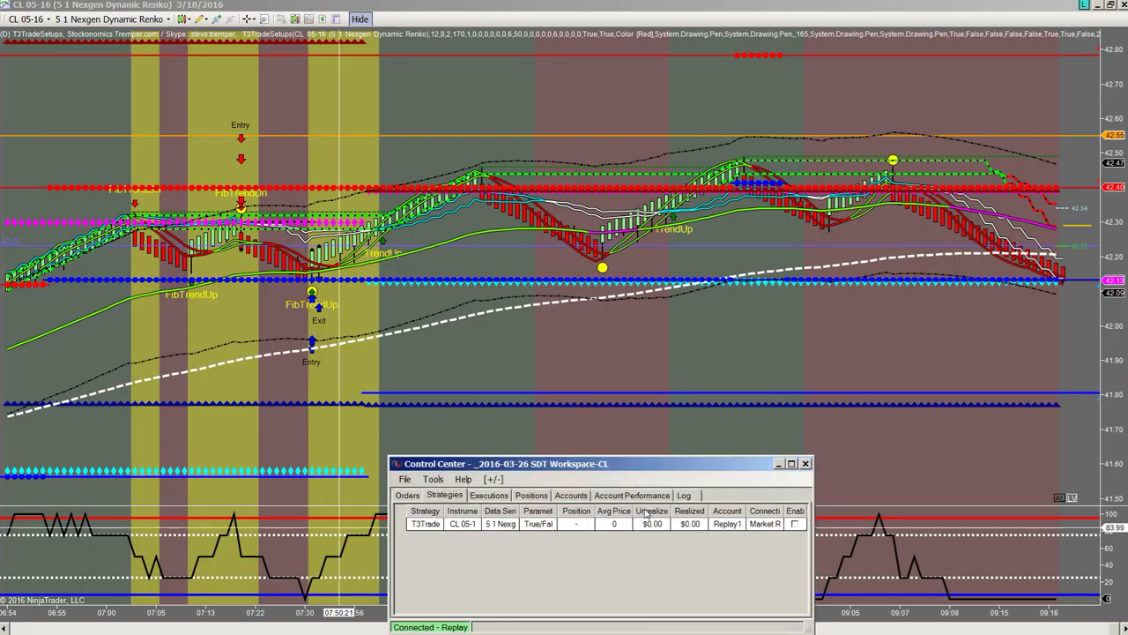
click(390, 293)
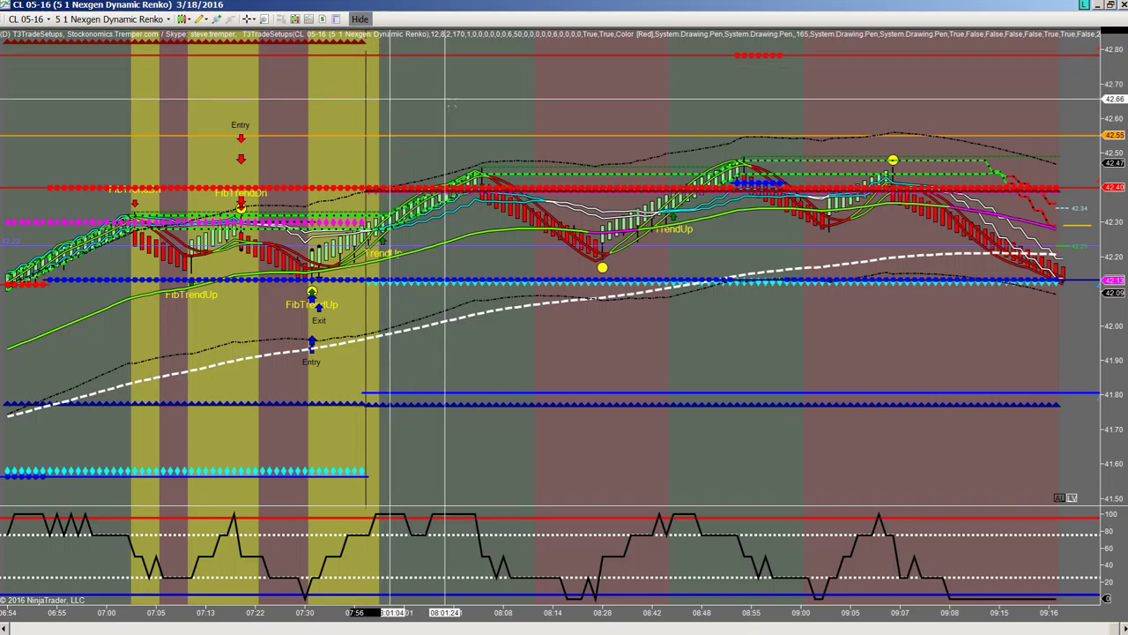
scroll(515, 85, up, 1)
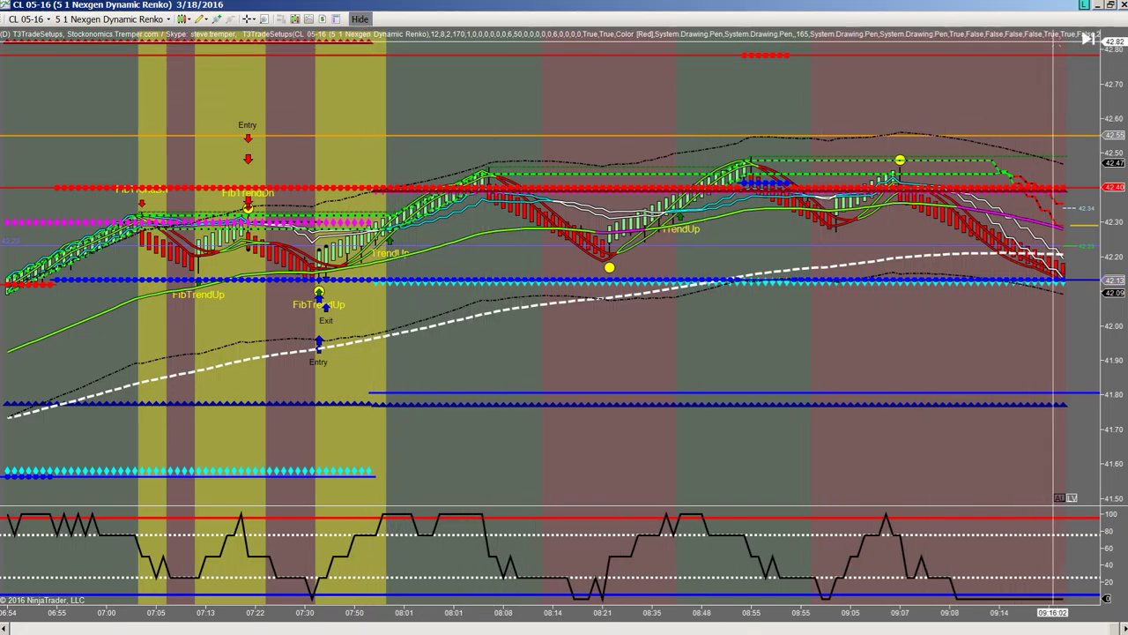
scroll(1088, 39, down, 1)
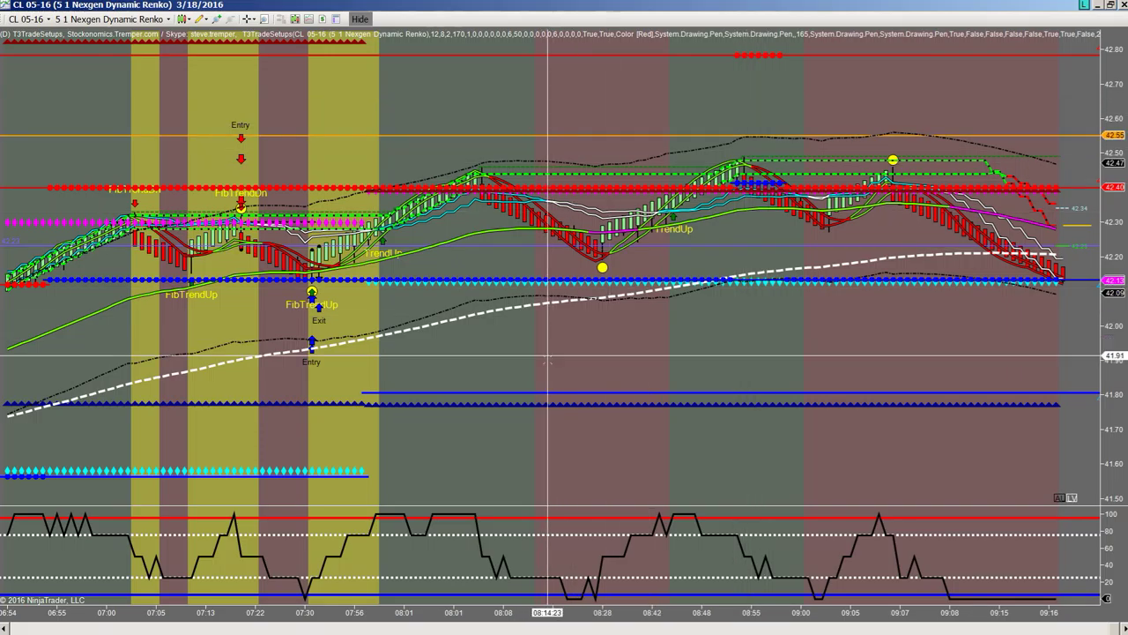